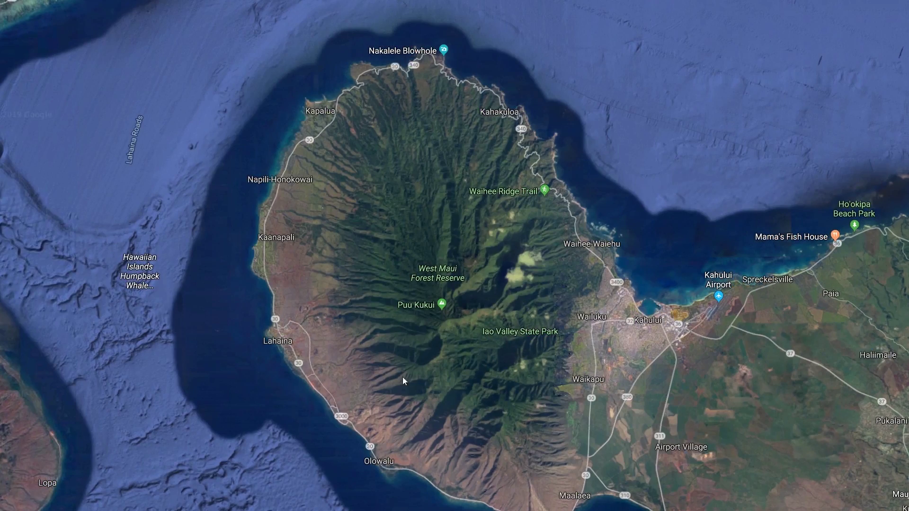
Examine the satellite relief and vegetation pattern of the West Maui mountains around Puu Kukui and Iao Valley as a reference
scroll(469, 356, up, 3)
drag(477, 396, 222, 210)
scroll(421, 326, up, 3)
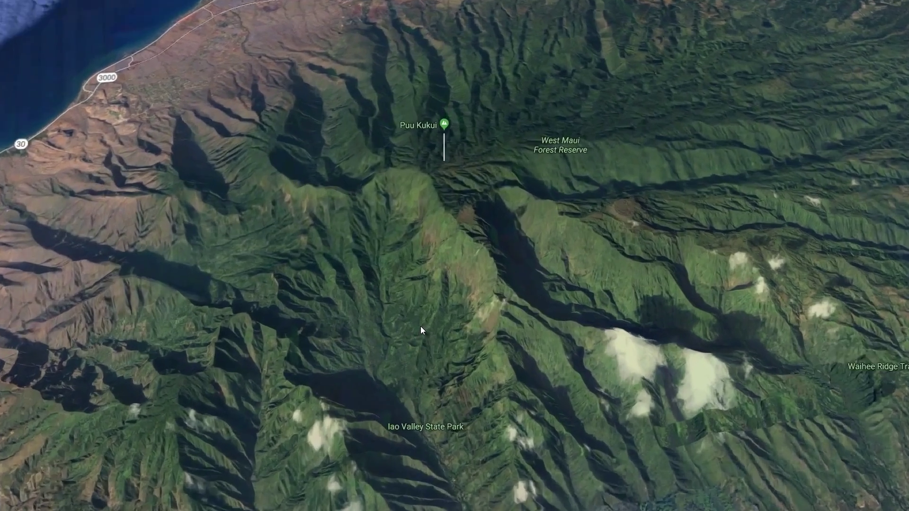
scroll(537, 294, down, 3)
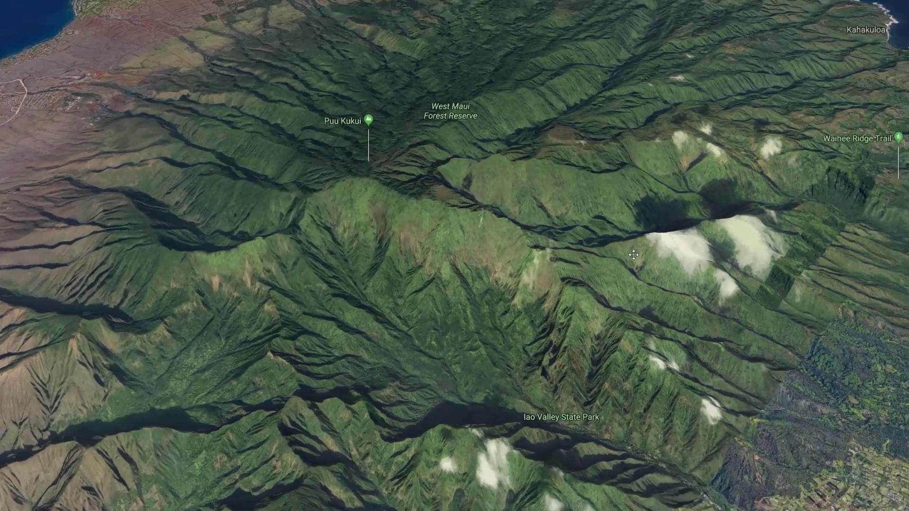
scroll(378, 288, up, 5)
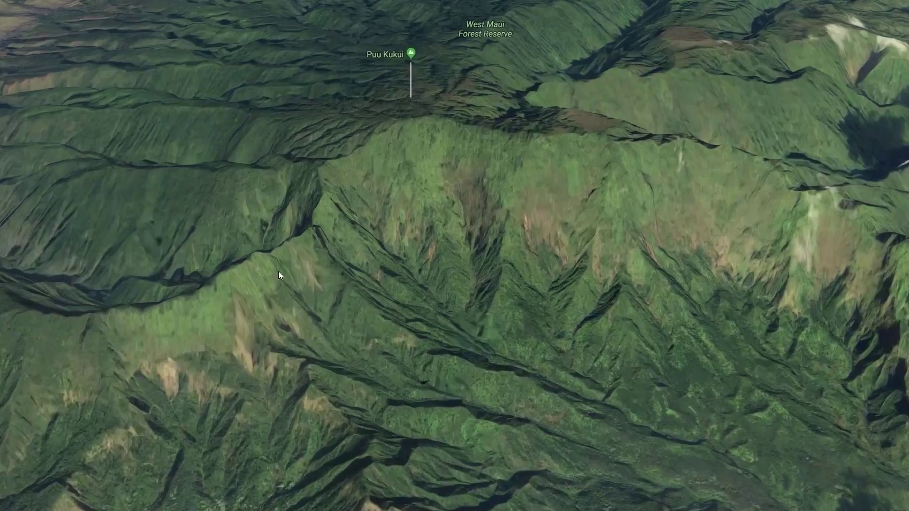
drag(418, 298, 532, 264)
drag(708, 236, 446, 248)
scroll(470, 298, down, 10)
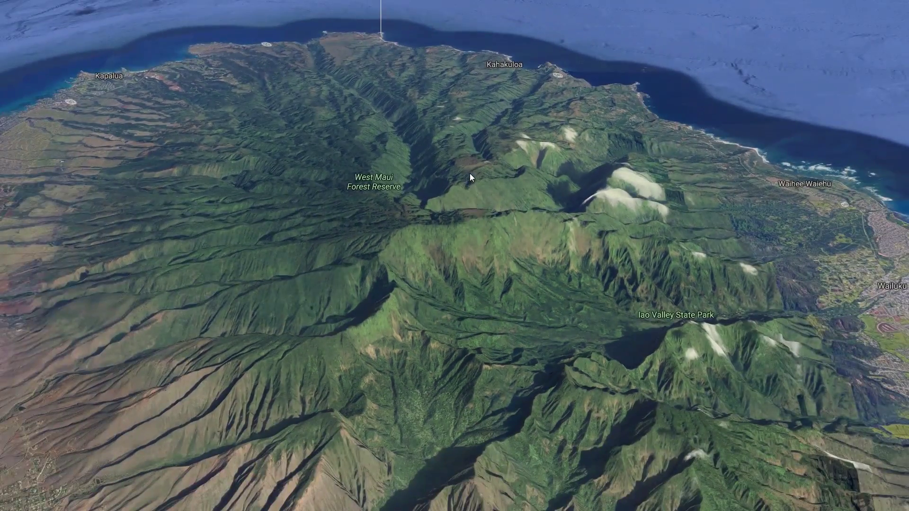
drag(470, 176, 615, 404)
scroll(614, 404, down, 5)
drag(559, 399, 584, 336)
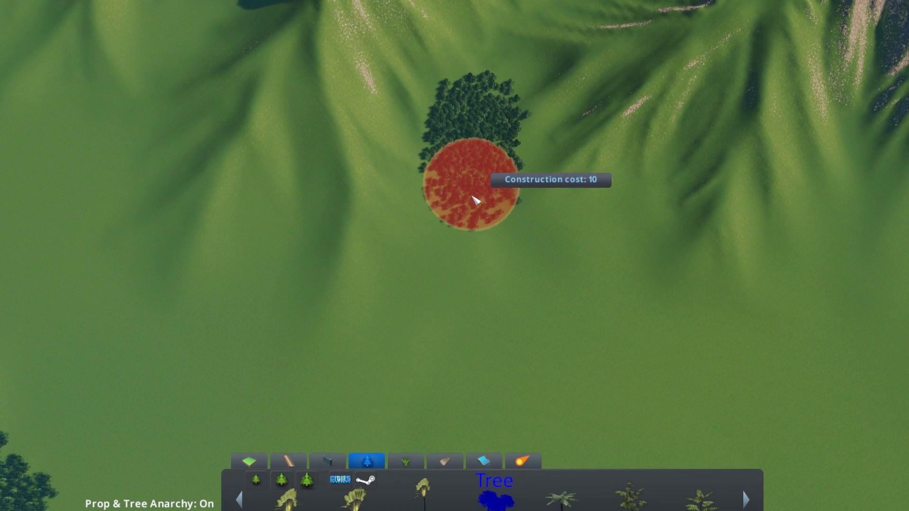
Brush a dense forest of Tree Cluster Low Poly across the green lowland between the mountain foothills and the coast
mouse_move(472, 199)
mouse_down()
mouse_move(510, 166)
mouse_move(570, 239)
mouse_move(465, 250)
mouse_move(381, 281)
mouse_move(403, 239)
mouse_move(381, 189)
mouse_move(318, 201)
mouse_up()
scroll(448, 257, down, 3)
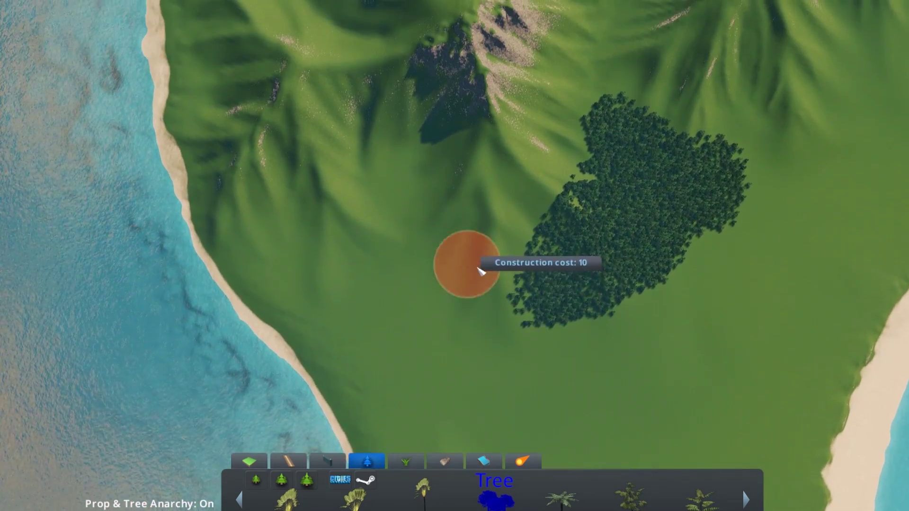
scroll(481, 271, up, 2)
key(d)
drag(501, 313, 418, 288)
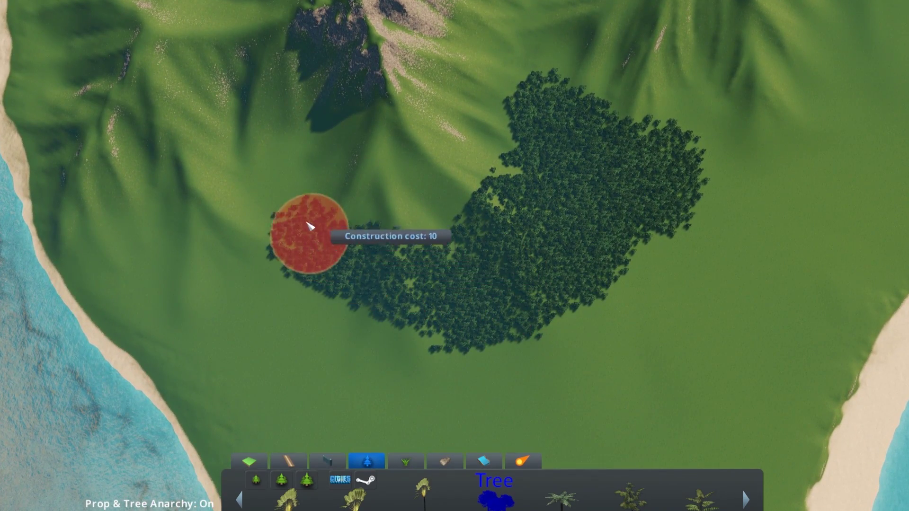
mouse_move(310, 227)
mouse_down()
mouse_move(264, 177)
mouse_move(237, 260)
mouse_move(180, 257)
mouse_move(252, 305)
mouse_move(302, 308)
mouse_move(341, 343)
mouse_move(428, 342)
mouse_move(421, 317)
mouse_up()
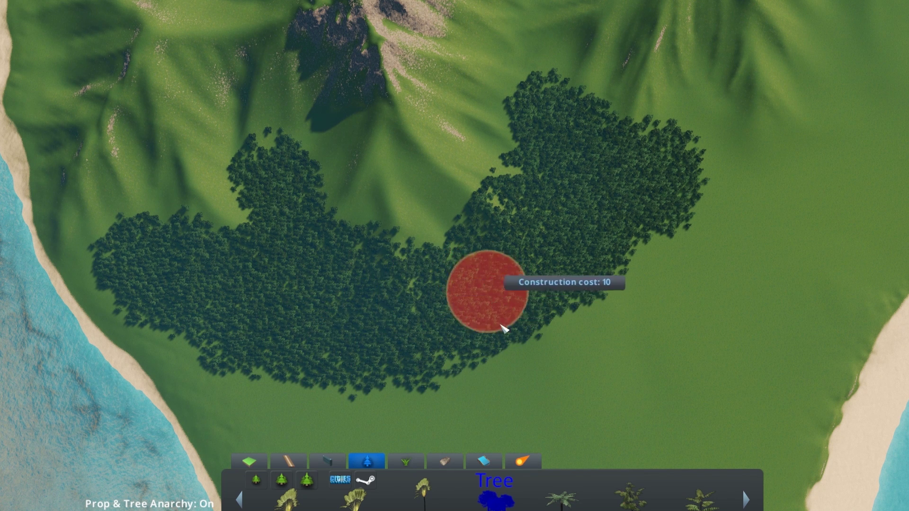
mouse_move(481, 509)
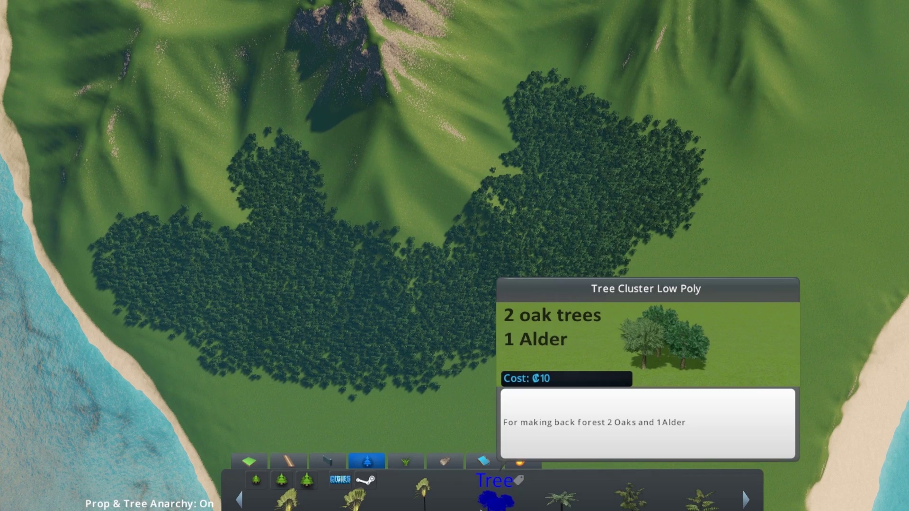
mouse_move(487, 329)
mouse_down()
mouse_move(433, 278)
mouse_move(447, 237)
mouse_move(481, 279)
mouse_move(558, 284)
mouse_up()
Brush tree clusters over the mountain slopes and up both sides of the ridge, leaving the rocky crest mostly bare
key(d)
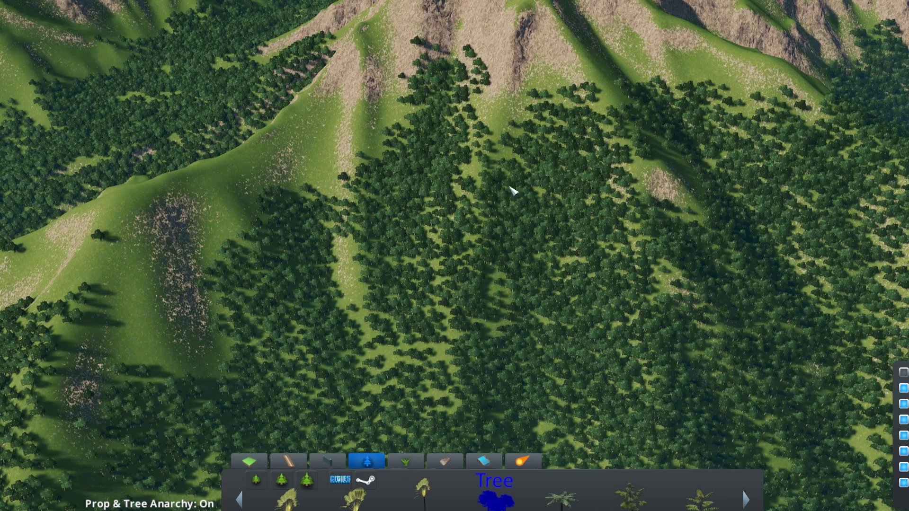
mouse_move(387, 145)
mouse_down()
mouse_move(385, 121)
mouse_move(449, 136)
mouse_up()
key(a)
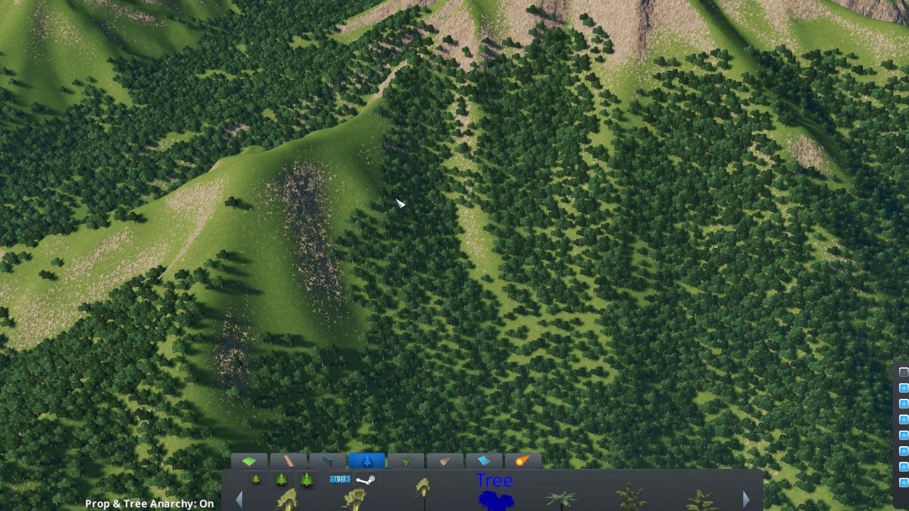
mouse_move(369, 143)
mouse_down()
mouse_move(400, 167)
mouse_move(357, 196)
mouse_move(372, 266)
mouse_move(300, 246)
mouse_move(268, 161)
mouse_move(277, 122)
mouse_move(265, 99)
mouse_up()
key(s)
key(a)
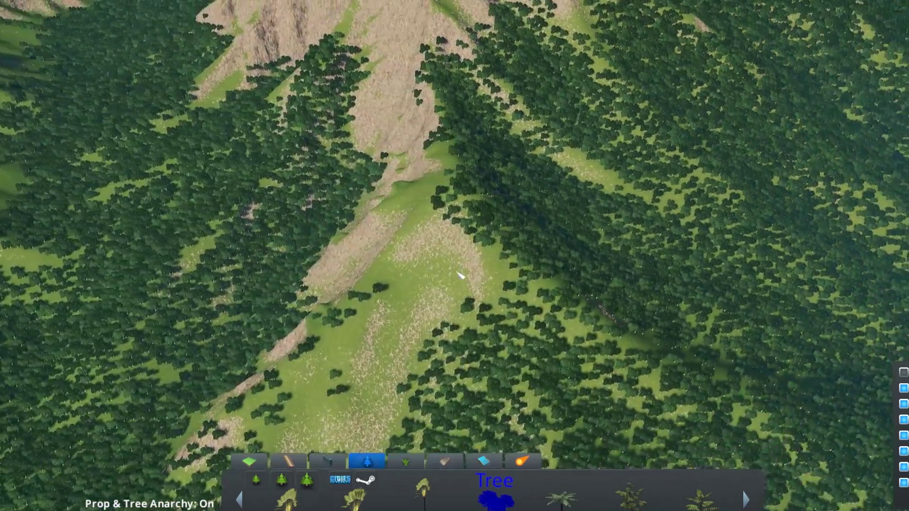
key(s)
mouse_move(509, 190)
mouse_down()
mouse_move(447, 203)
mouse_move(429, 192)
mouse_up()
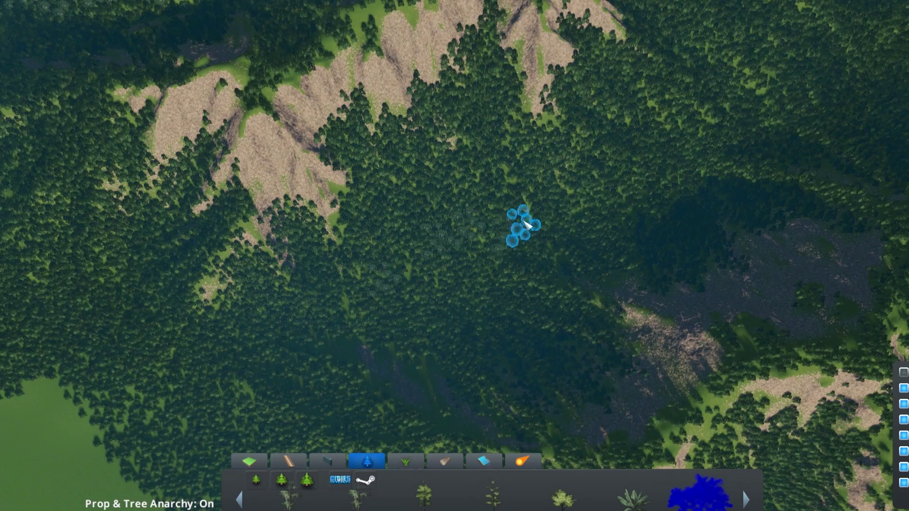
Scatter groups of paler trees through the dark forest in the valley beside the rocky ridge
mouse_move(763, 87)
mouse_down()
mouse_move(805, 95)
mouse_move(694, 4)
mouse_up()
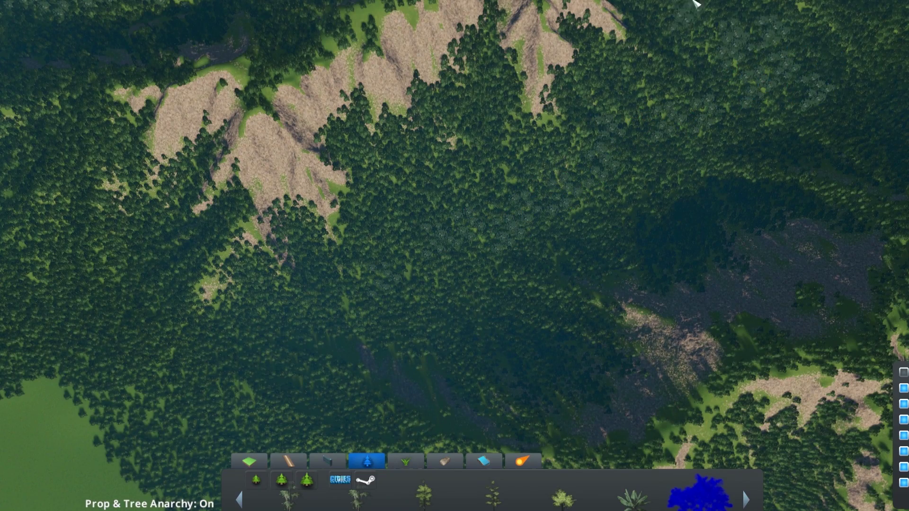
key(d)
key(w)
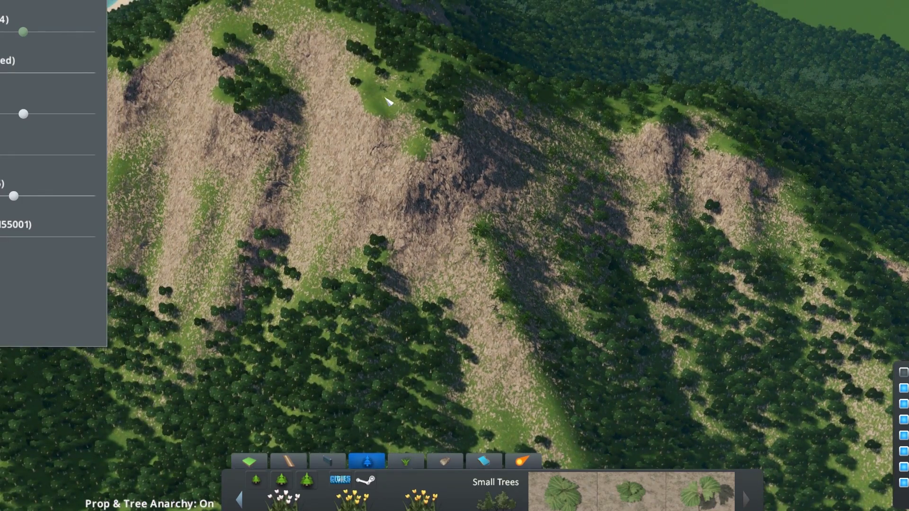
Brush more vegetation onto the bare grassy ledges at the top of the rocky ridge
drag(376, 97, 430, 132)
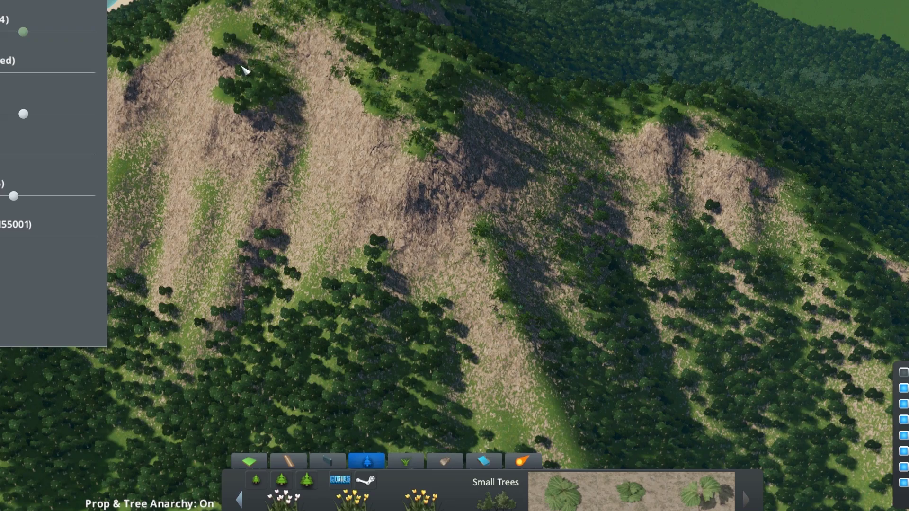
key(a)
key(w)
Copy the mixed group of trees and shrubs from the open grass and place copies around the foot of the rocky slope
mouse_move(540, 109)
mouse_down()
mouse_move(473, 199)
mouse_move(346, 165)
mouse_move(382, 254)
mouse_up()
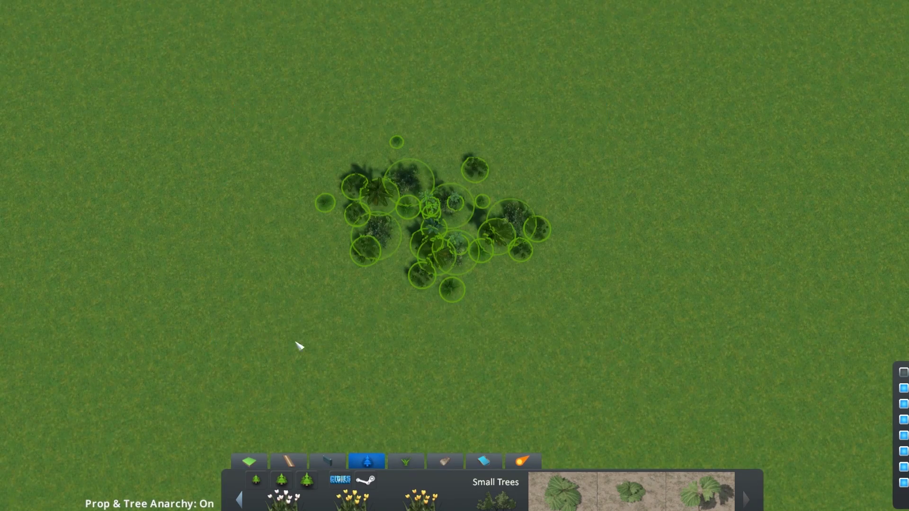
key(ctrl+v)
scroll(442, 289, down, 3)
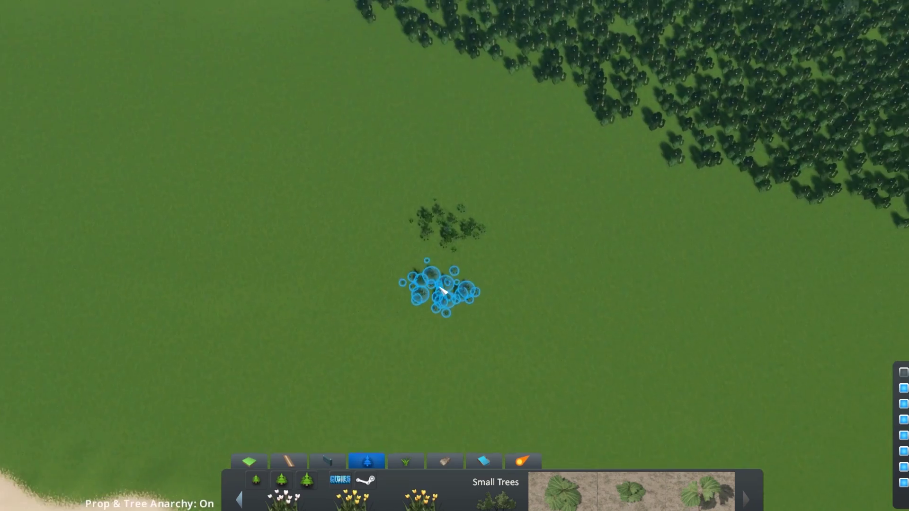
scroll(444, 286, down, 3)
key(d)
key(w)
scroll(469, 279, down, 2)
key(w)
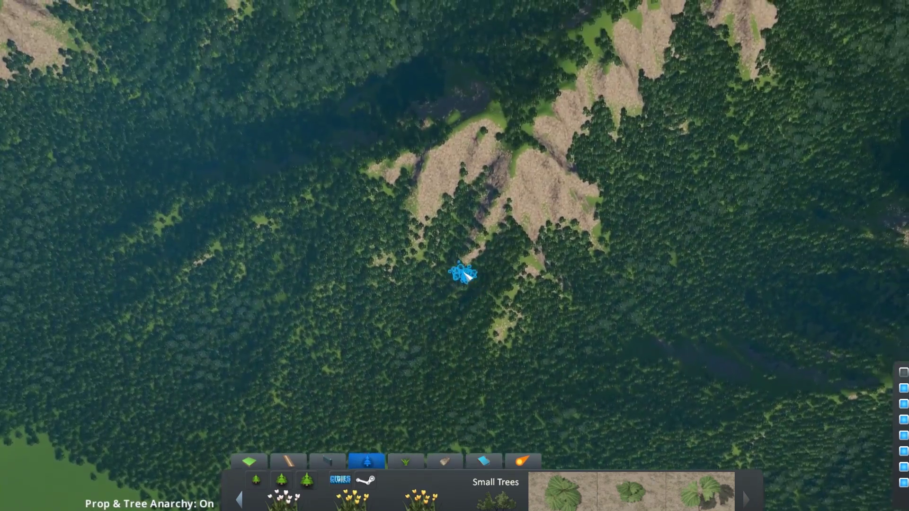
scroll(464, 273, up, 5)
click(430, 230)
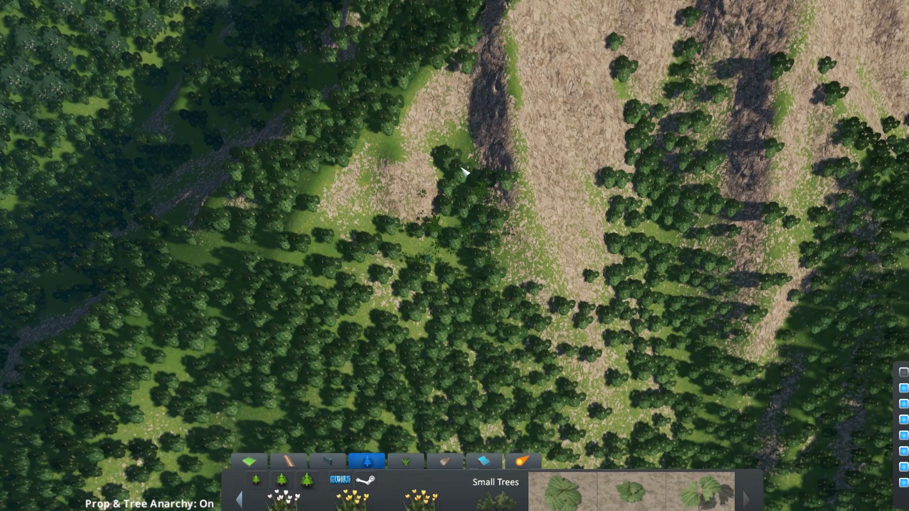
mouse_move(463, 171)
mouse_down()
mouse_move(497, 223)
mouse_move(367, 240)
mouse_move(291, 215)
mouse_move(373, 136)
mouse_up()
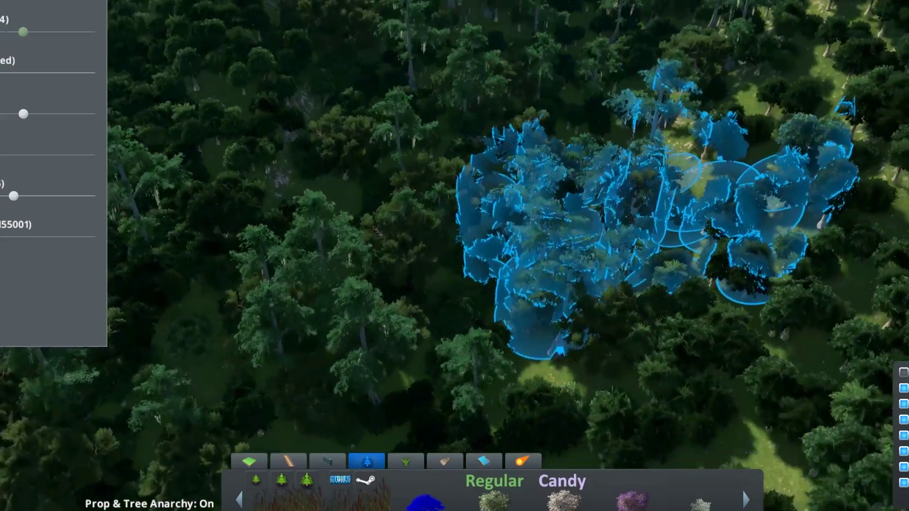
Place groups of yellow-flowering undergrowth and ferns on the grassy crest between the rocky cliffs
key(w)
scroll(593, 349, down, 5)
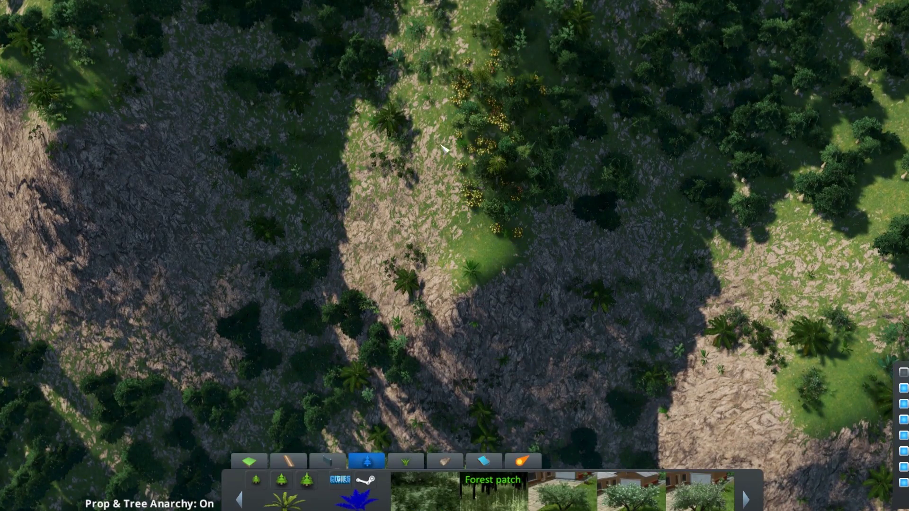
mouse_move(445, 149)
mouse_down()
mouse_move(438, 96)
mouse_move(527, 150)
mouse_up()
click(473, 264)
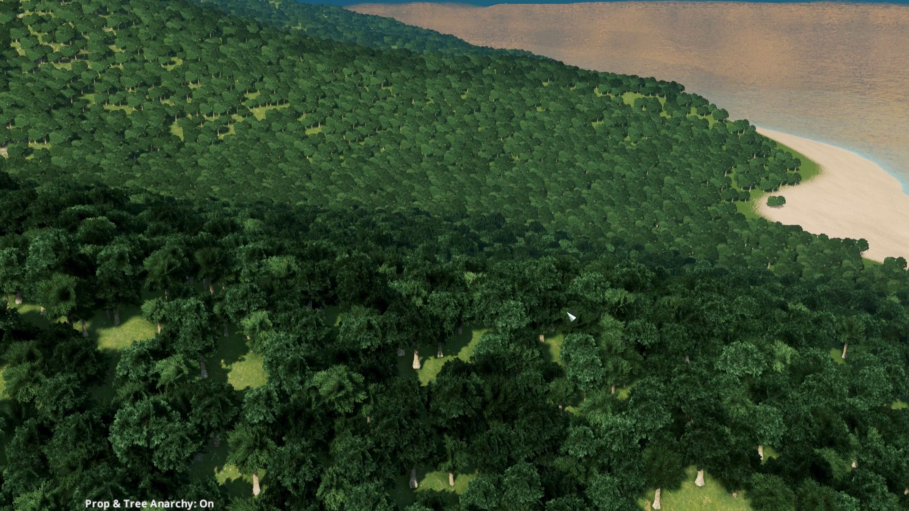
Save the city over the existing save MM4 2
key(Escape)
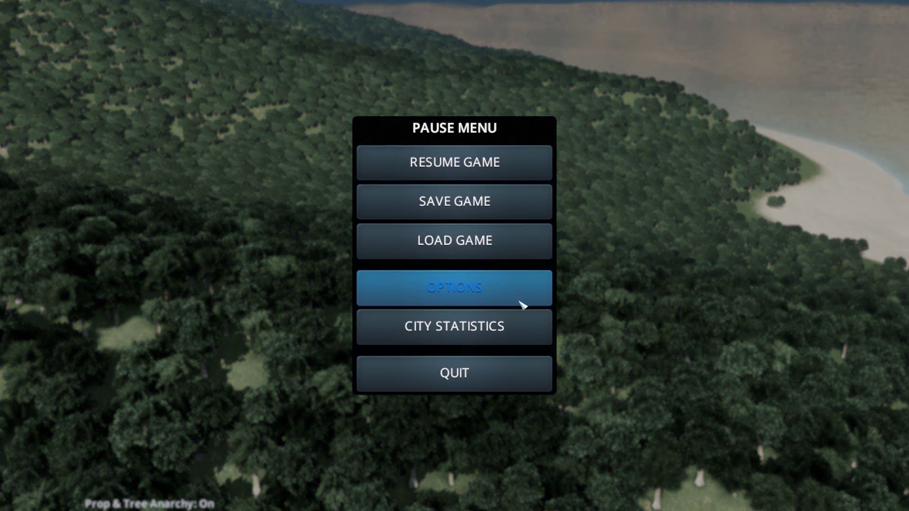
click(461, 203)
click(255, 389)
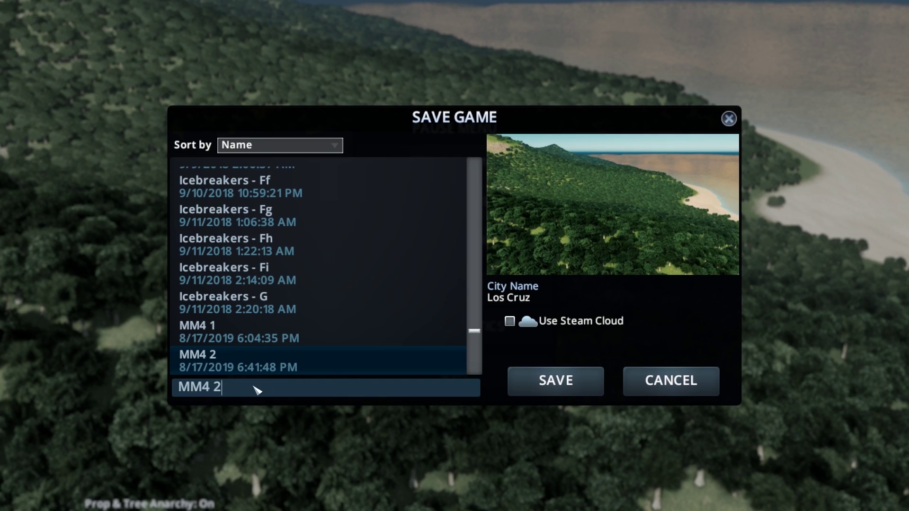
click(545, 384)
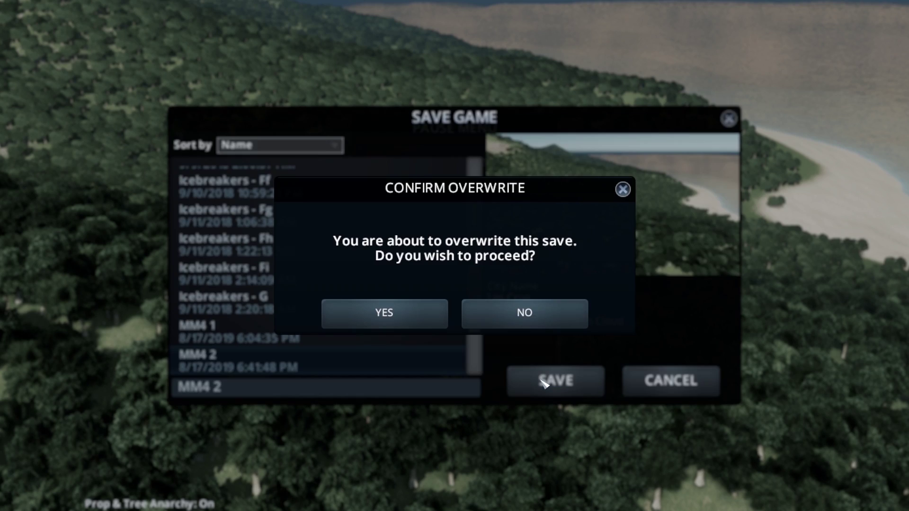
click(405, 314)
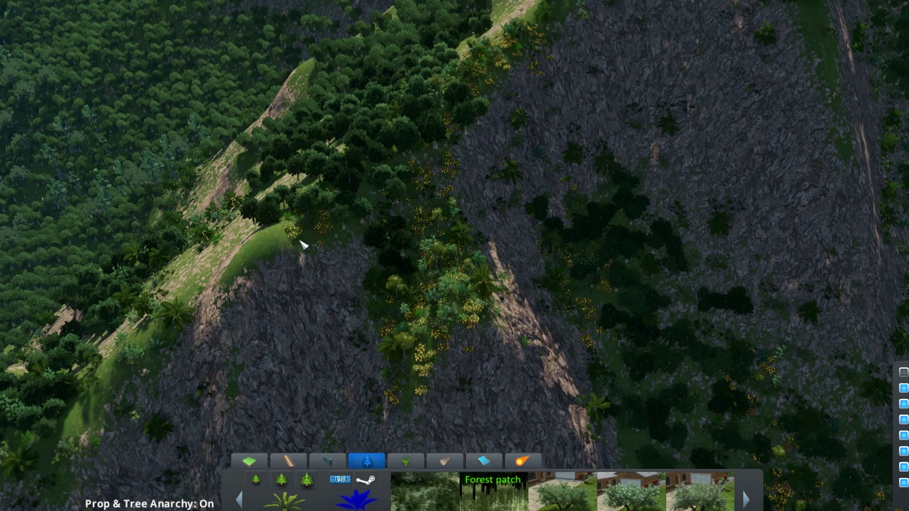
Place yellow-flowering plant groups on the bare grassy spots along the mountain ridge line
click(274, 241)
mouse_move(421, 283)
mouse_down()
mouse_move(473, 252)
mouse_move(385, 235)
mouse_up()
scroll(473, 251, up, 3)
scroll(473, 251, down, 2)
scroll(446, 252, down, 4)
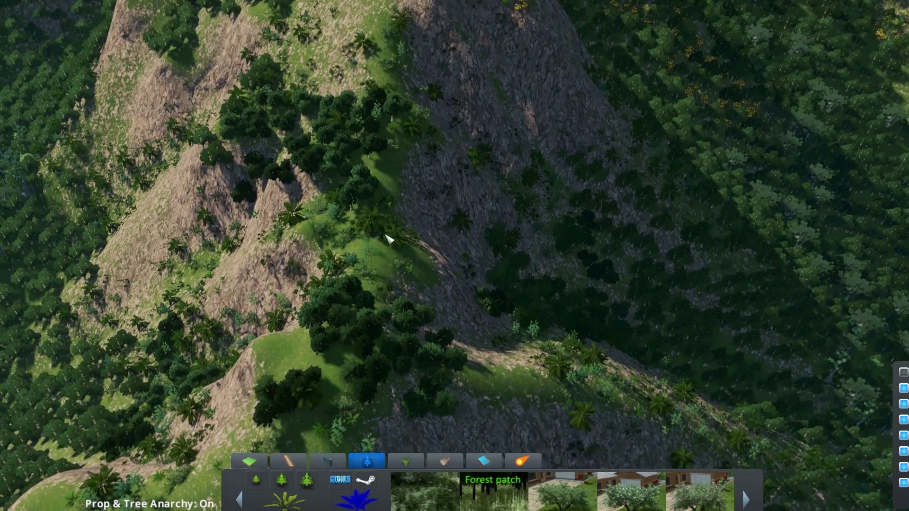
click(374, 245)
scroll(464, 223, down, 3)
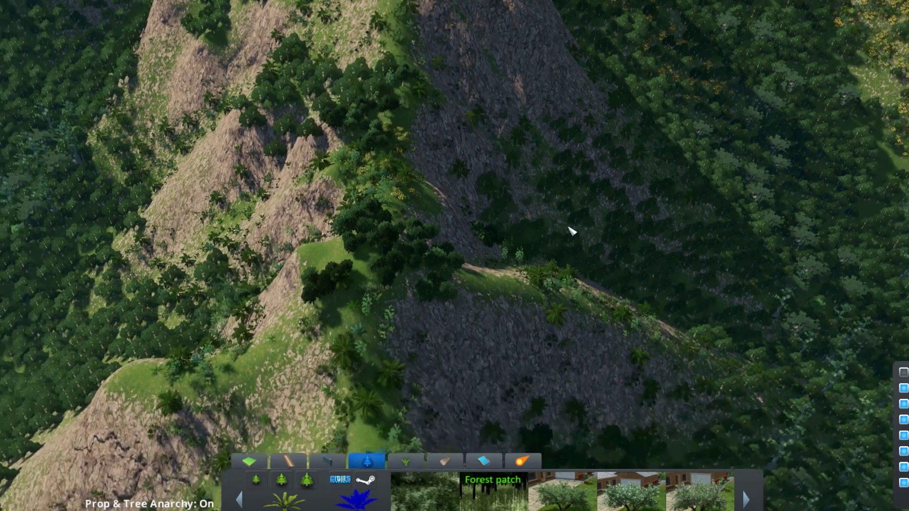
Fill the grassy clearings at the forest edge above the bare rocky slope with yellow-flowering plant groups
scroll(367, 274, up, 3)
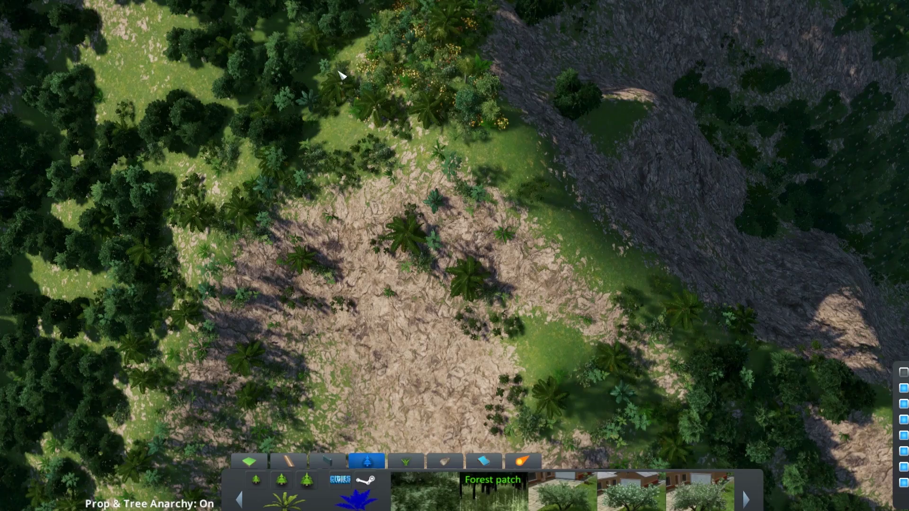
key(w)
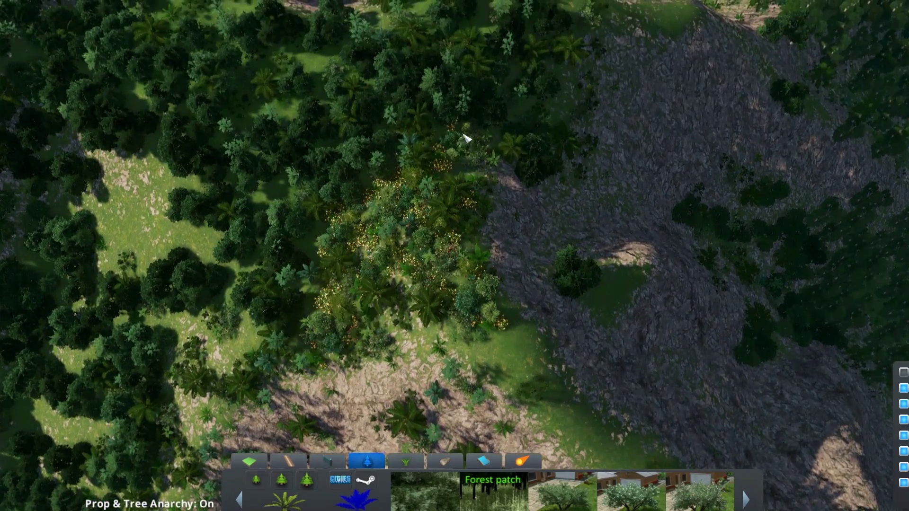
key(a)
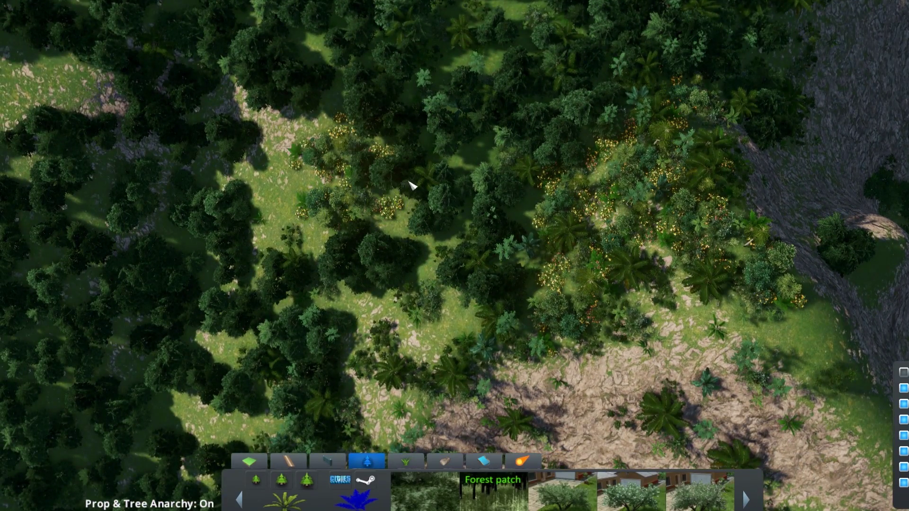